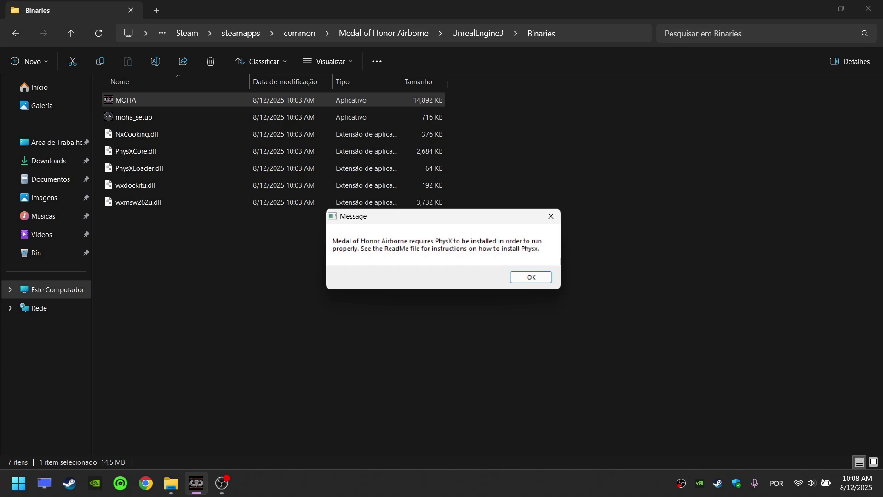
Acknowledge the PhysX Message dialog with OK
key(Return)
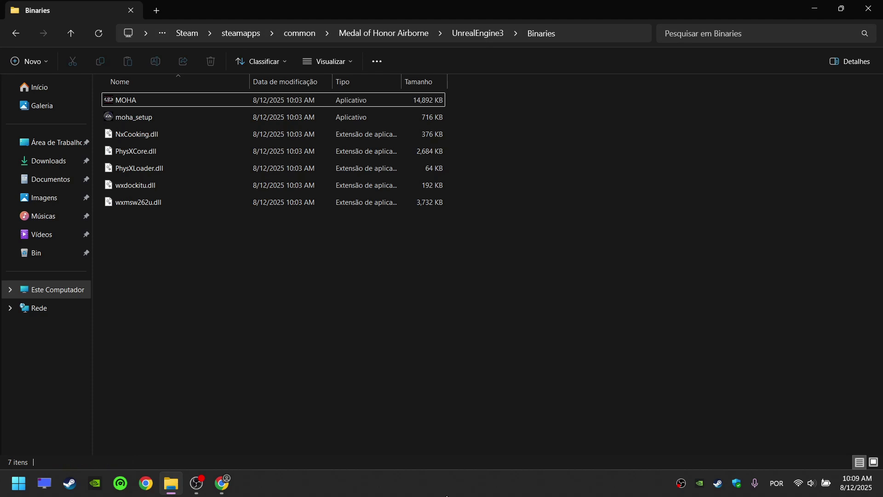
Search Google for 'nvidia physx legacy' and reach NVIDIA's PhysX Legacy System Software page
click(225, 483)
click(352, 215)
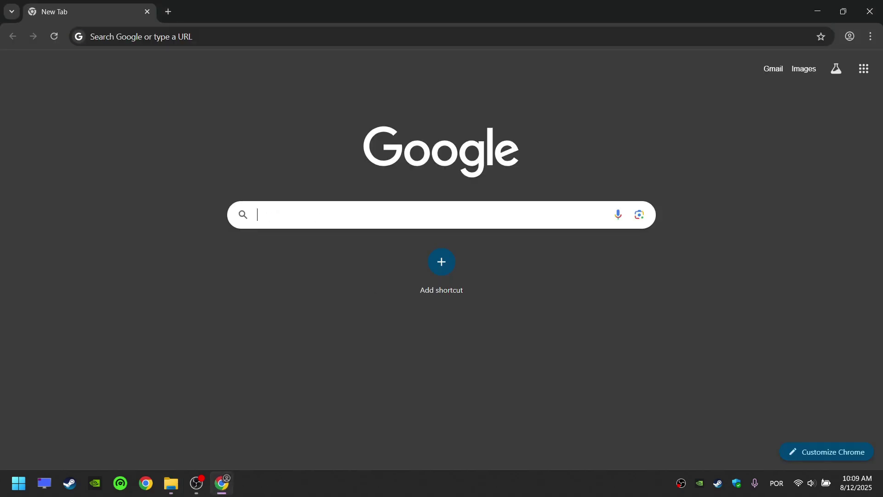
text(nvidia physx)
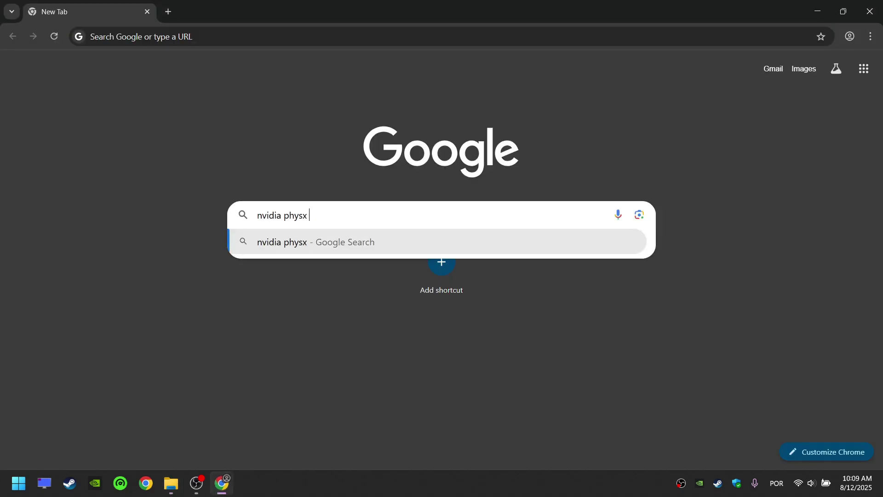
text( legacy)
key(Return)
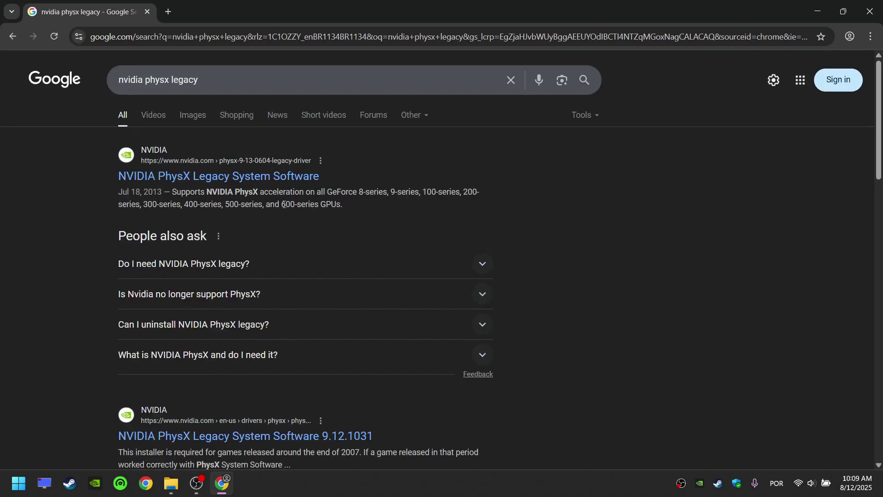
click(254, 178)
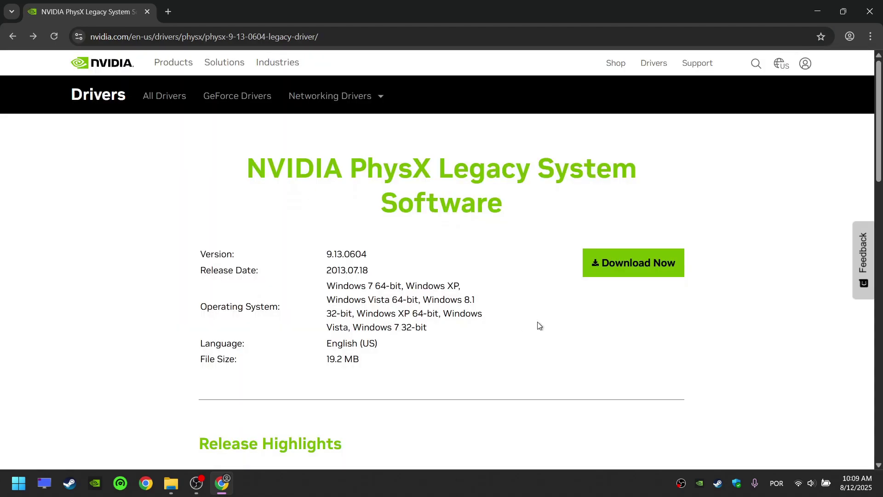
Download the legacy PhysX driver via Download Now and Agree & Download
click(639, 274)
click(430, 214)
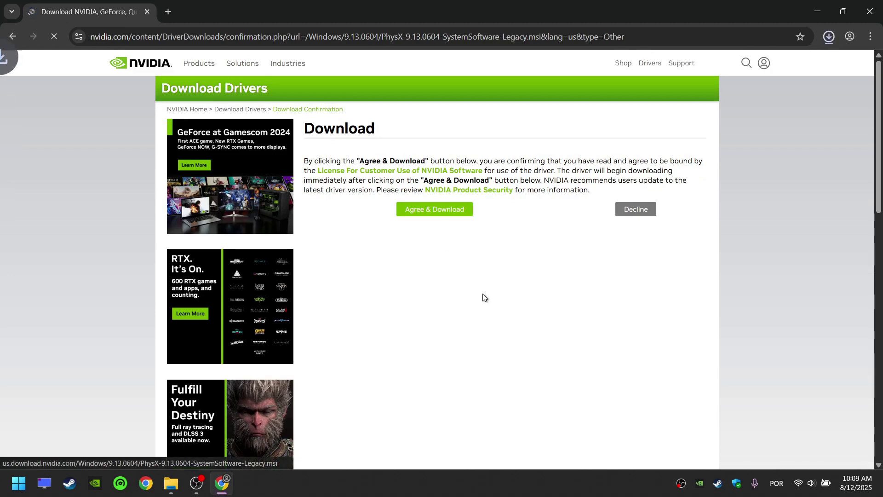
Run the downloaded PhysX installer, accept the license agreement and finish the installation
double_click(22, 185)
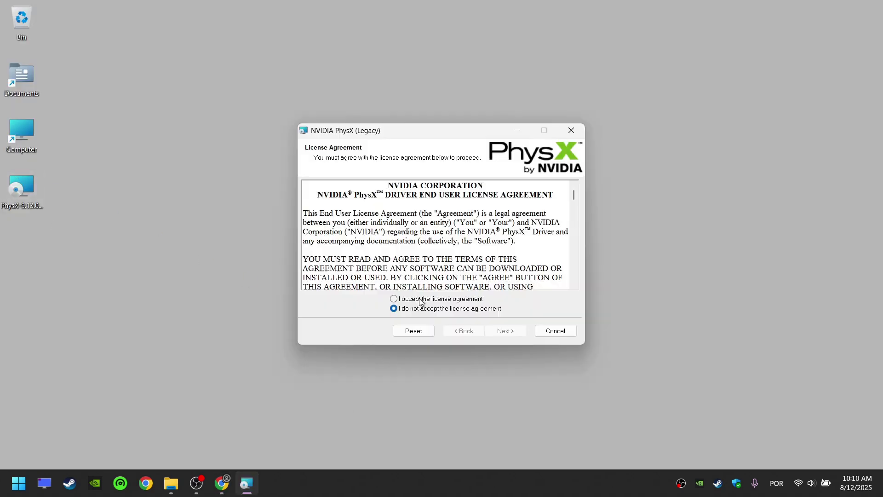
click(418, 299)
click(505, 332)
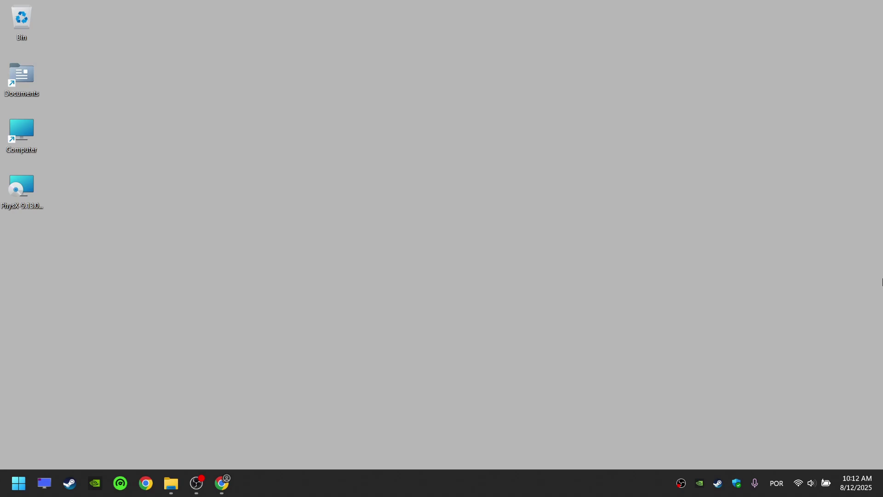
Copy the PhysX legacy driver page's web address from Chrome's address bar
click(881, 483)
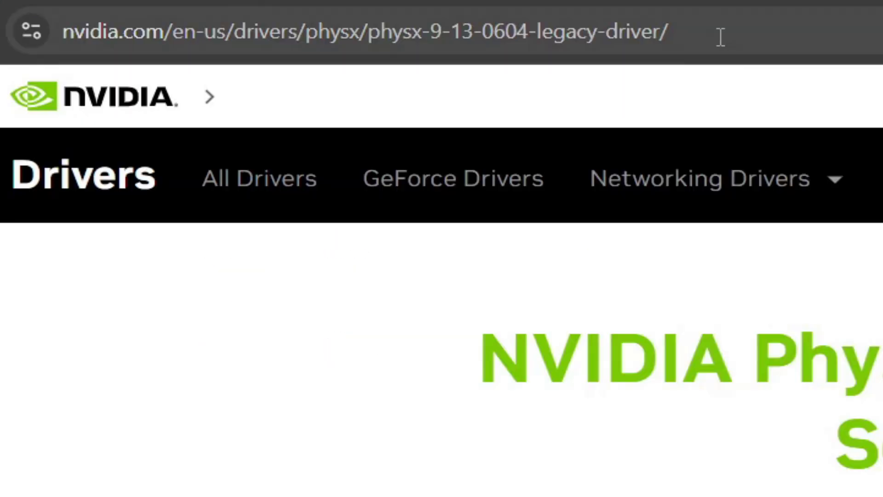
click(335, 37)
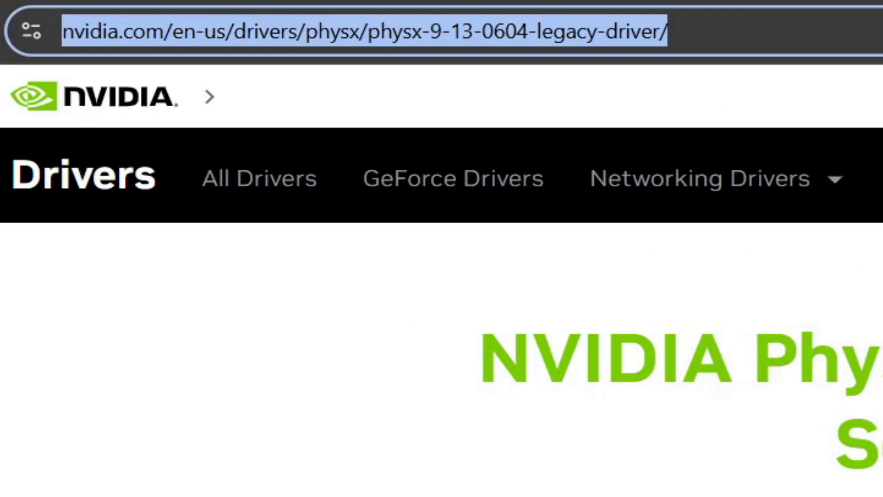
Search Google for 'internet archive' in a new tab and reach the Internet Archive site
key(ctrl+t)
text(internet ac)
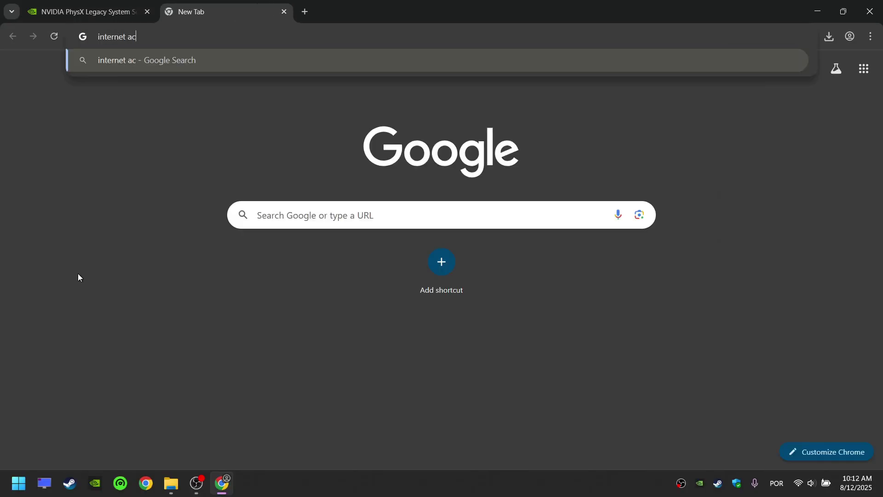
text(hive)
key(Return)
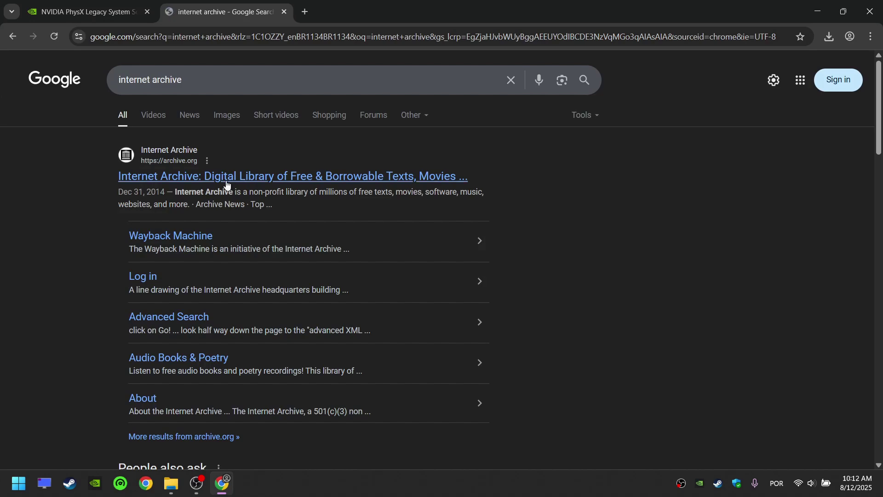
click(225, 178)
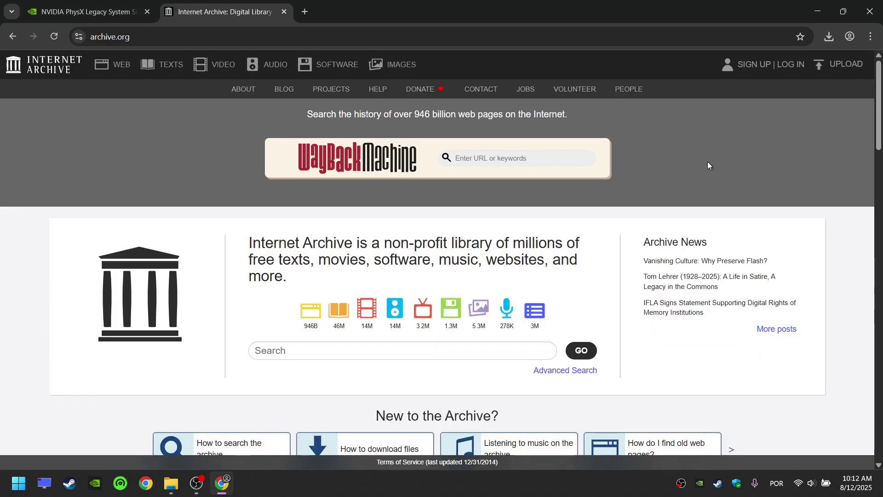
Look up the driver URL in the Wayback Machine and view its 29 March 2025 snapshot
key(ctrl+v)
key(Return)
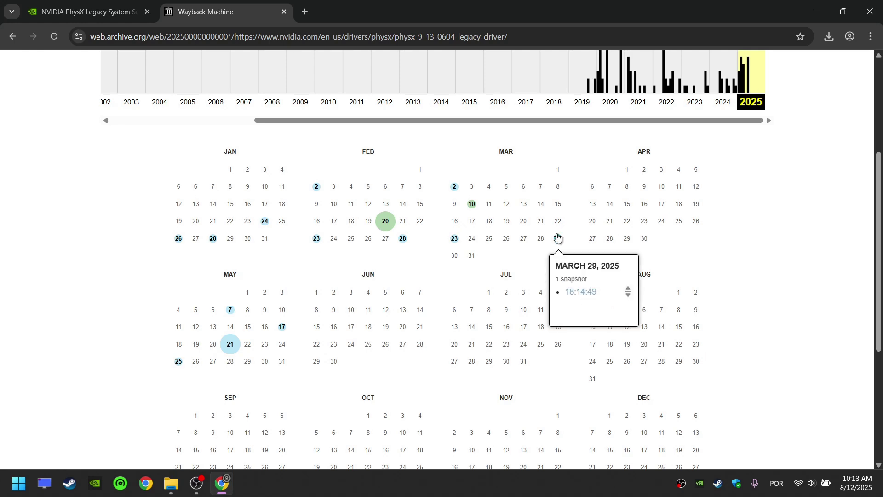
click(582, 292)
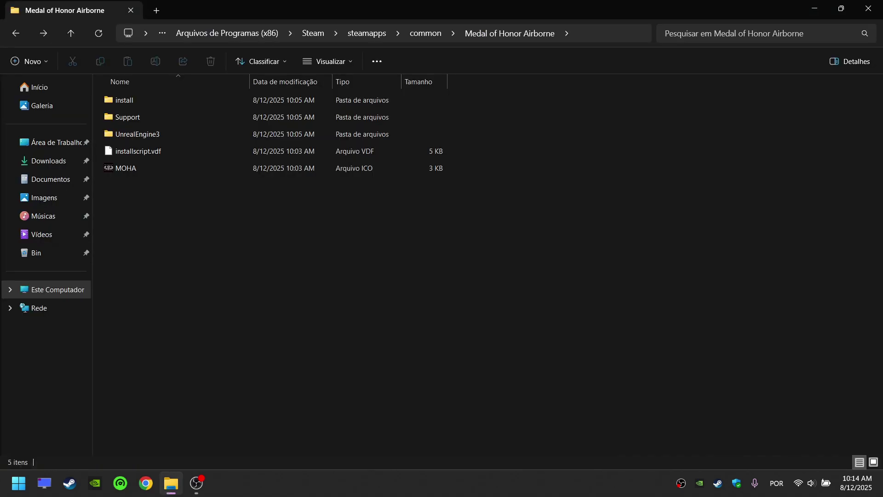
Check the game's install > PhysX folder for the bundled installer, then close Explorer
double_click(192, 104)
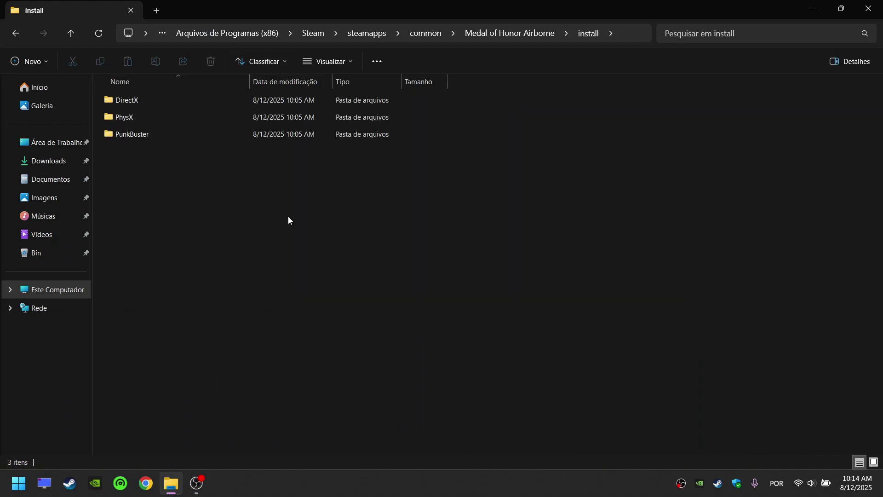
double_click(129, 116)
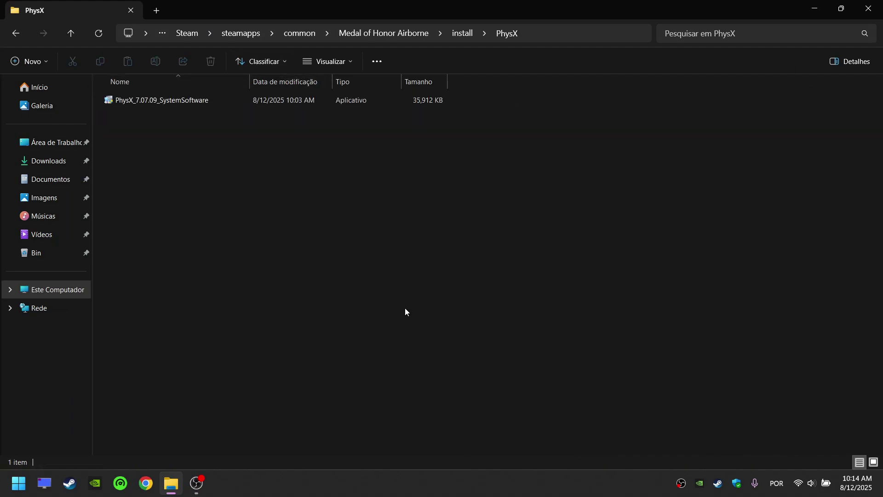
key(alt+F4)
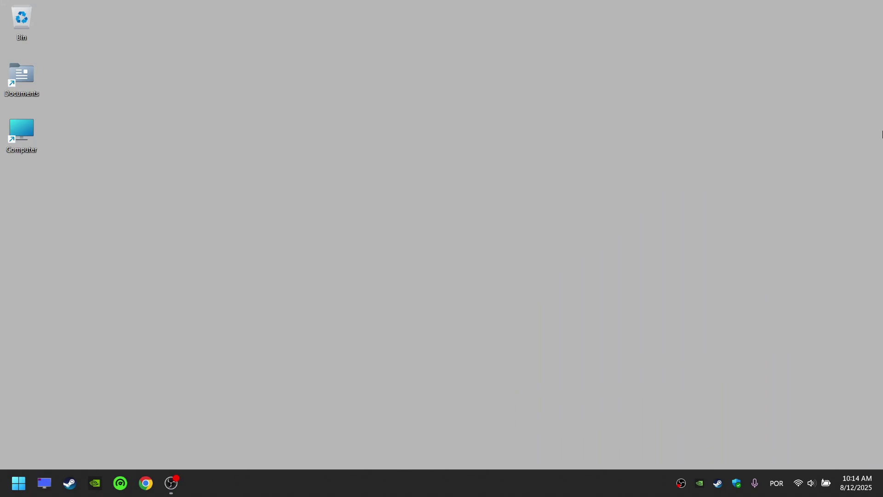